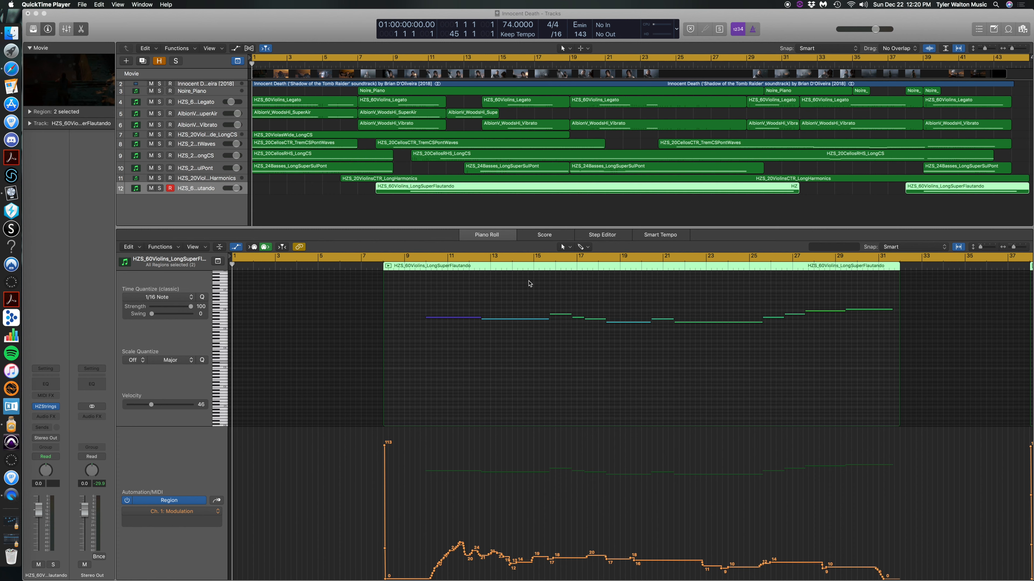
Play the cue from the start, select all MIDI regions to view their notes and modulation together, and return the playhead to the beginning
click(205, 216)
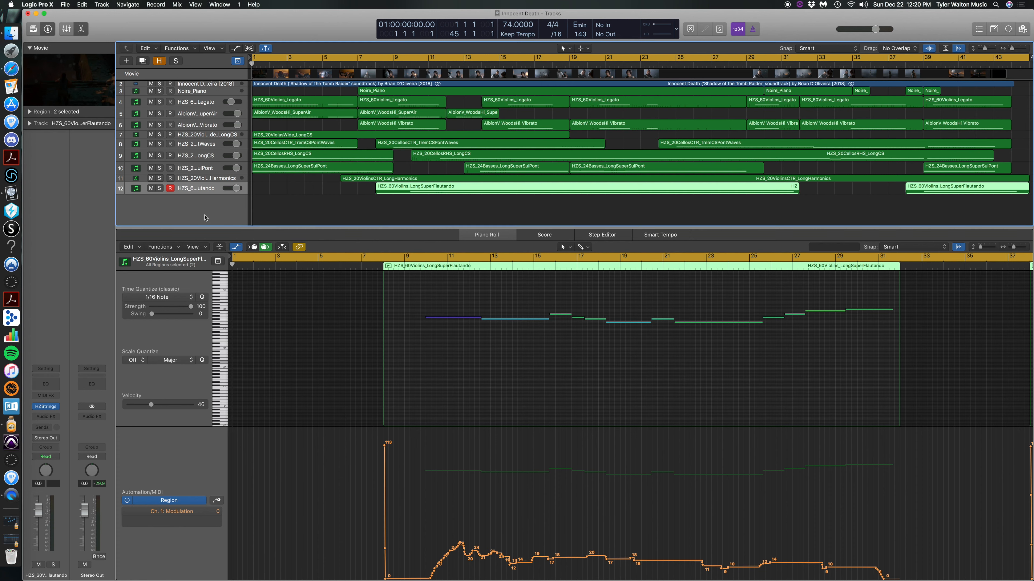
key(space)
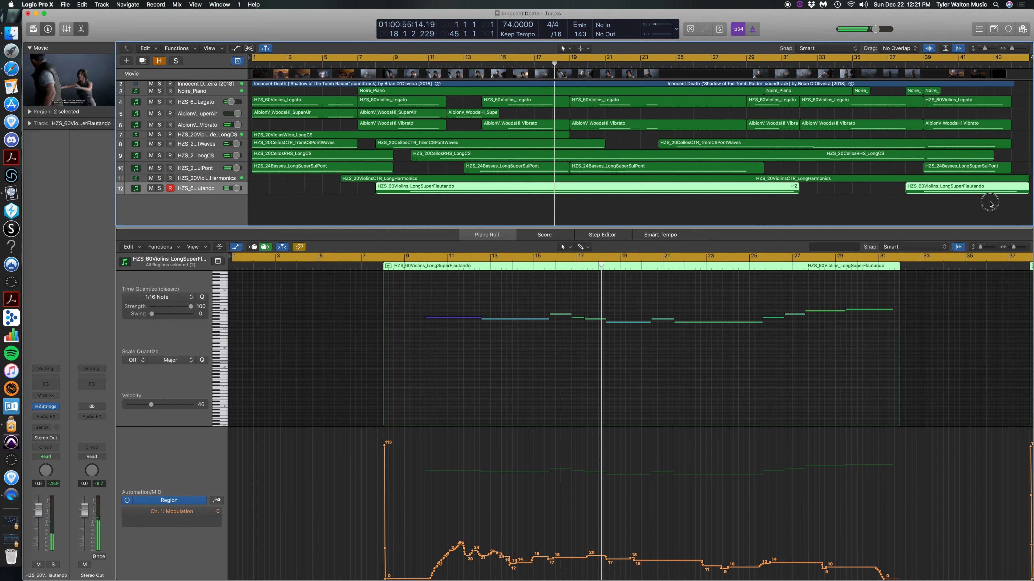
drag(989, 201, 333, 96)
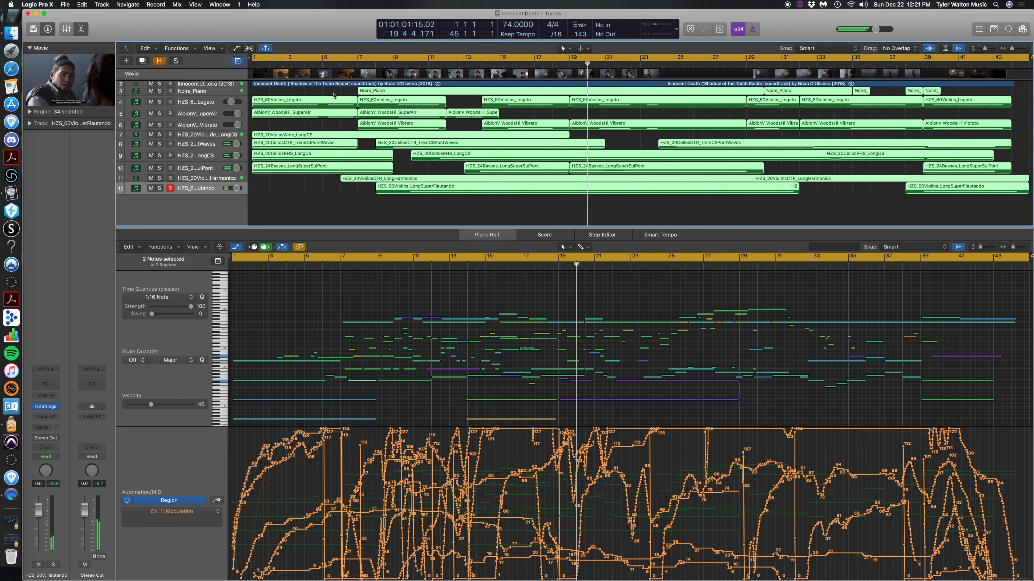
scroll(654, 388, down, 1)
scroll(654, 388, down, 3)
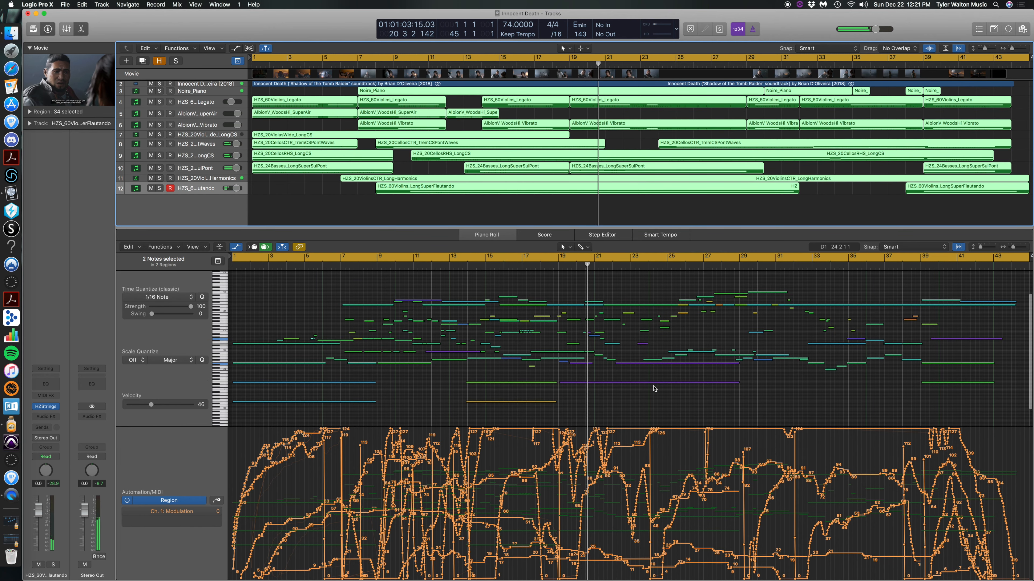
scroll(654, 389, left, 1)
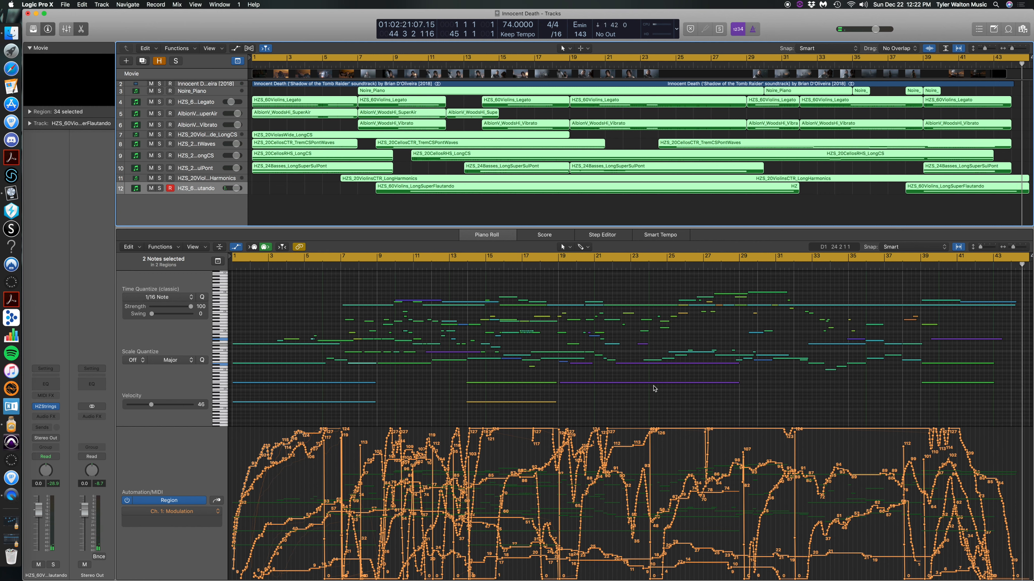
key(Return)
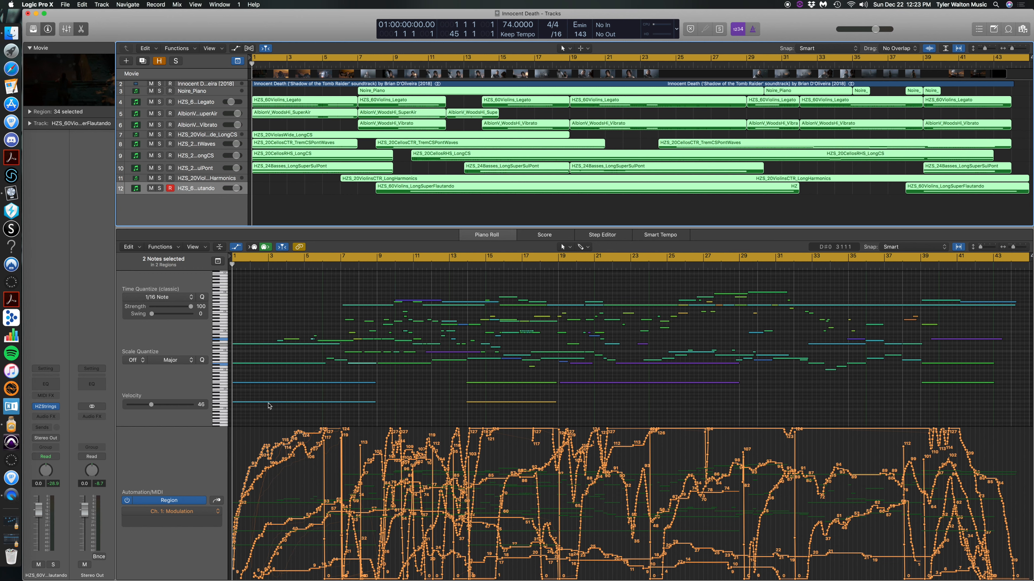
Open the HZStrings instrument on the 60 Violins Super Flautando track and look through its violin presets
mouse_move(42, 410)
click(46, 408)
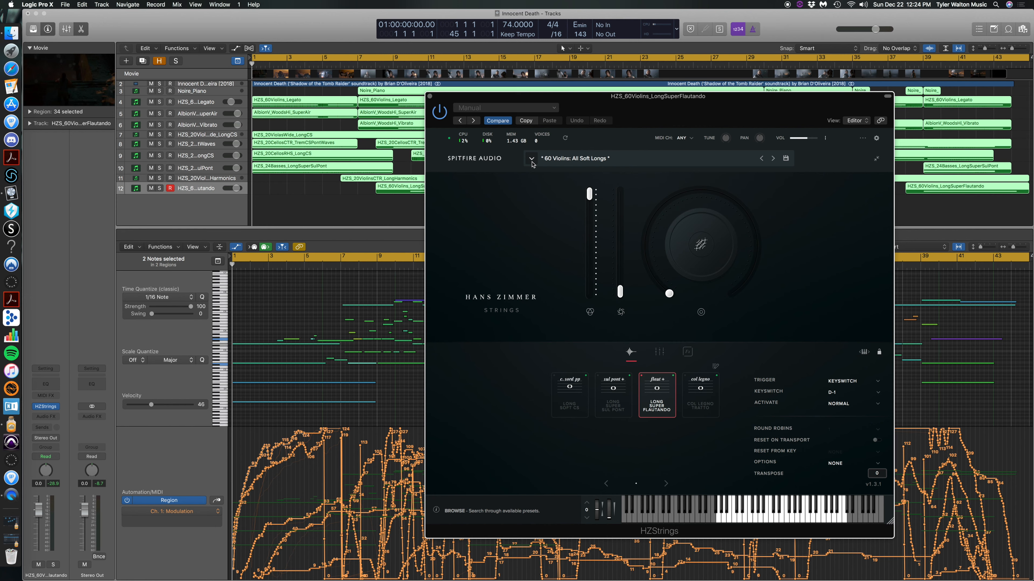
click(531, 160)
scroll(644, 246, down, 5)
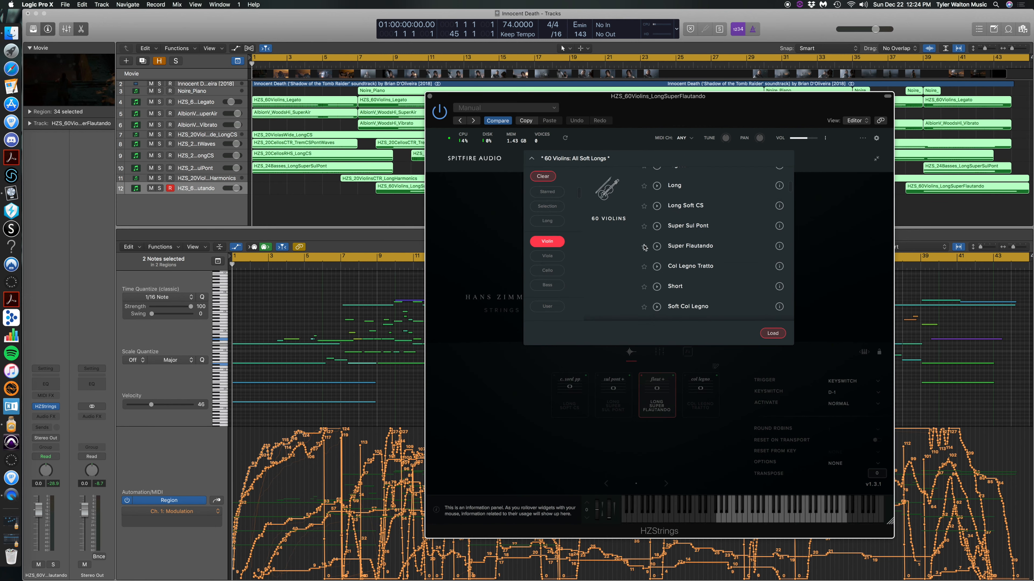
scroll(644, 246, up, 5)
scroll(644, 247, down, 15)
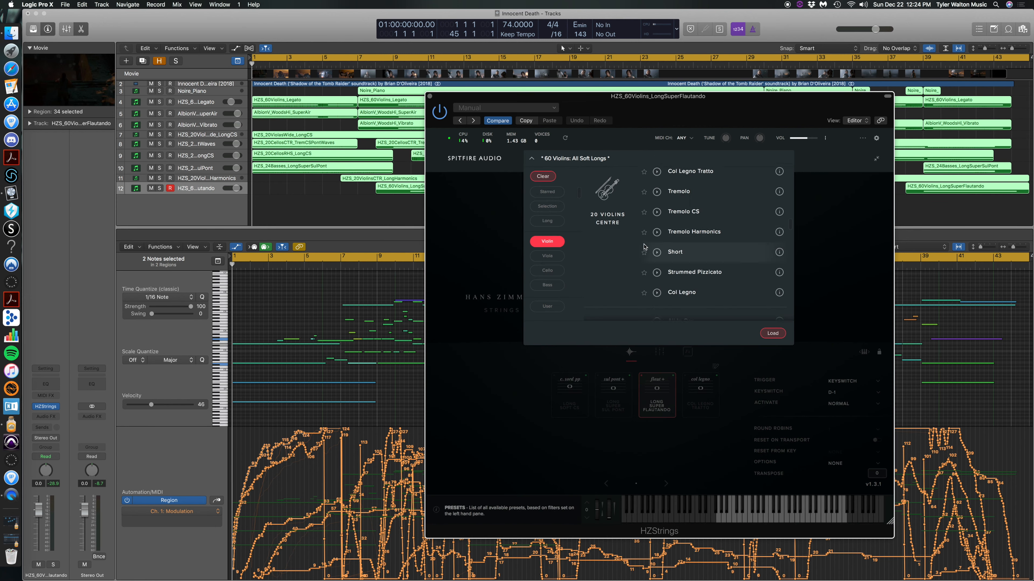
scroll(644, 246, down, 8)
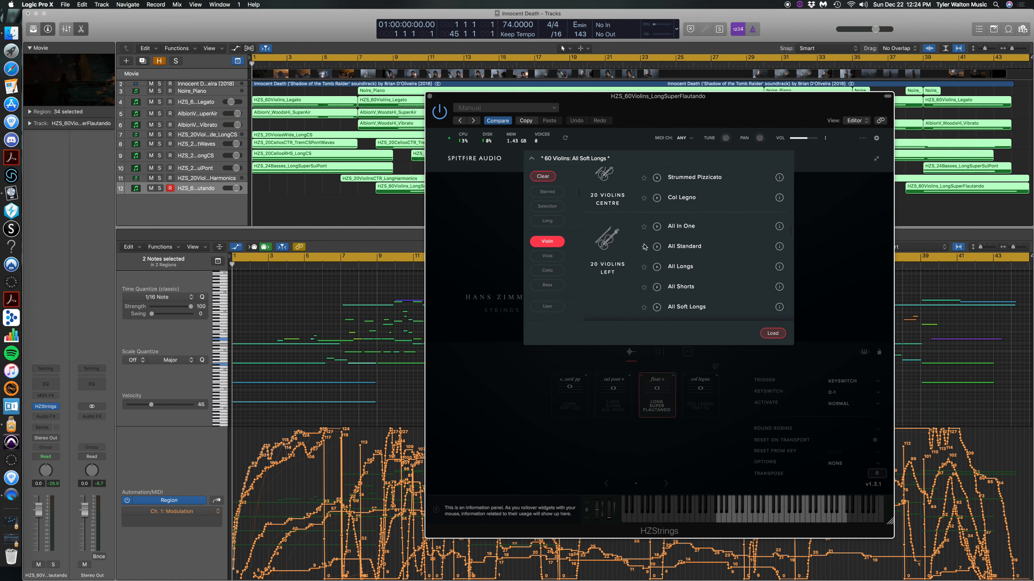
scroll(644, 246, down, 10)
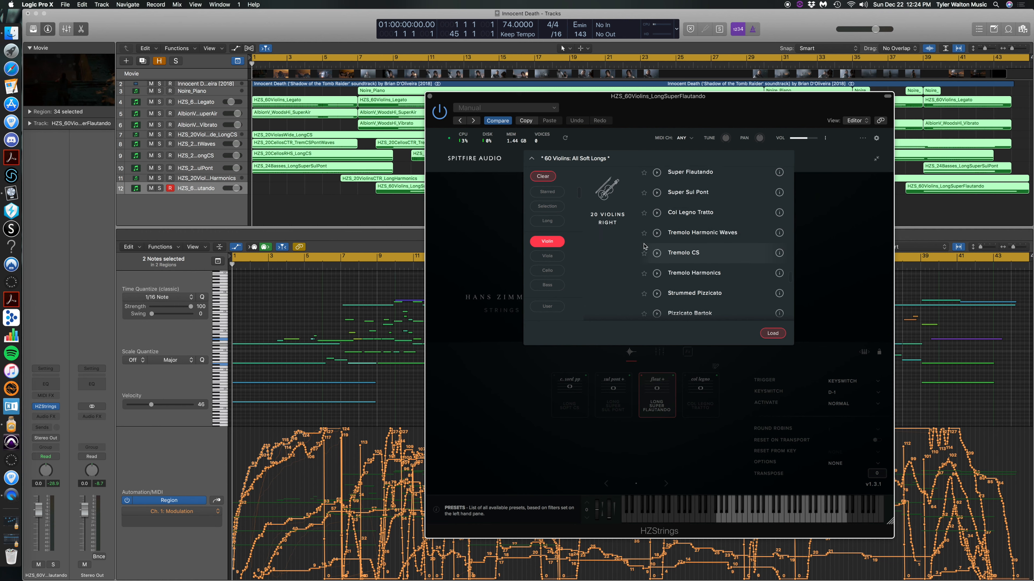
Try the Viola, Cello and Bass preset filters, and turn off all instrument filters including Violin
click(547, 256)
click(547, 270)
click(547, 285)
click(547, 242)
click(547, 255)
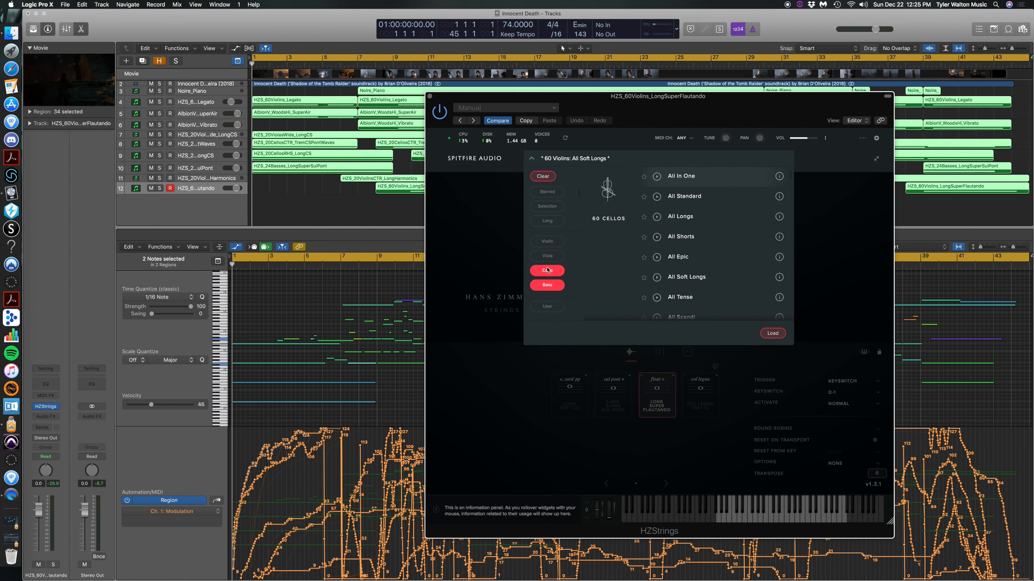
click(547, 270)
click(546, 286)
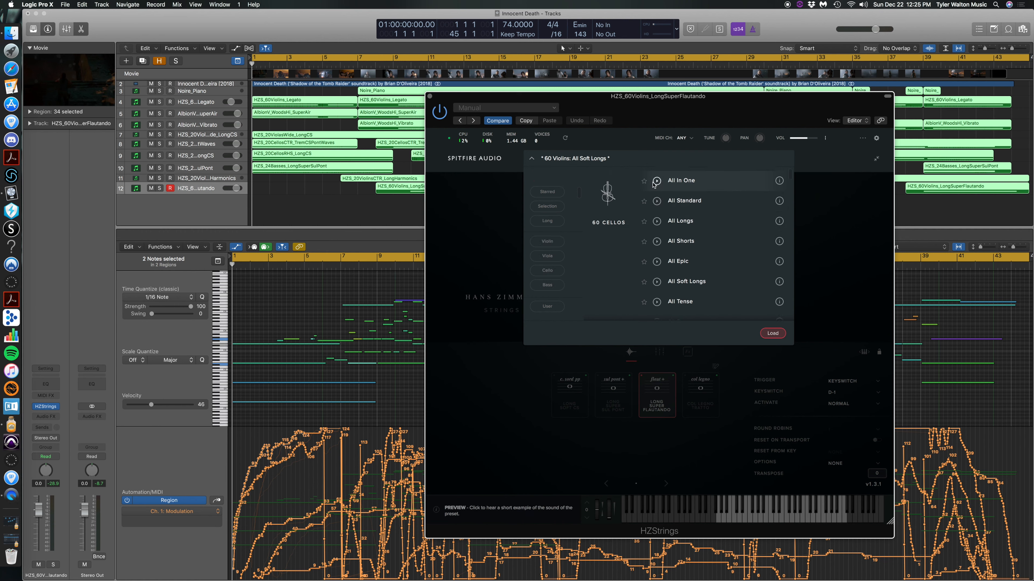
Look through the 60 Cellos presets and close the preset browser without loading one
scroll(667, 220, down, 5)
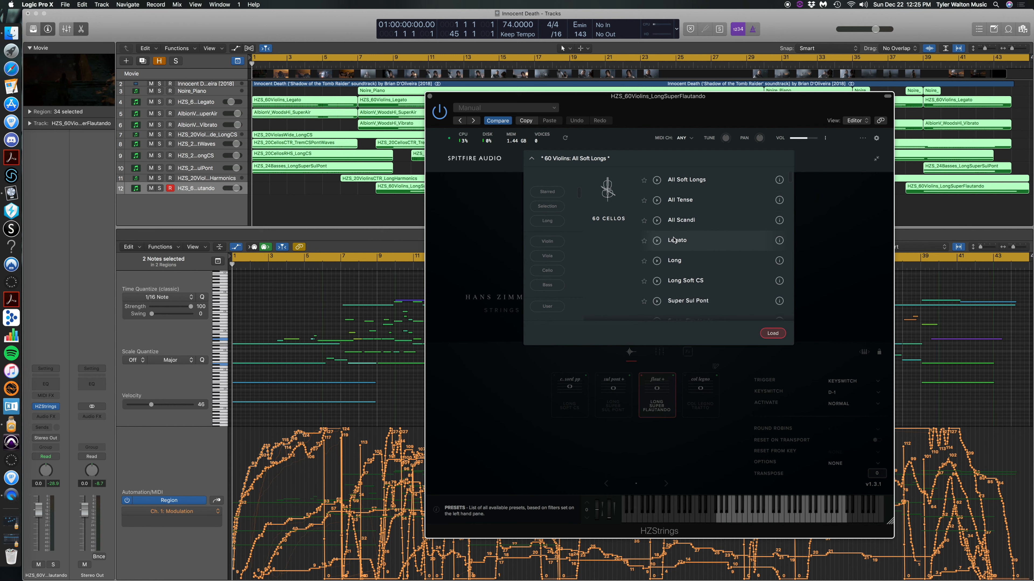
scroll(674, 239, down, 2)
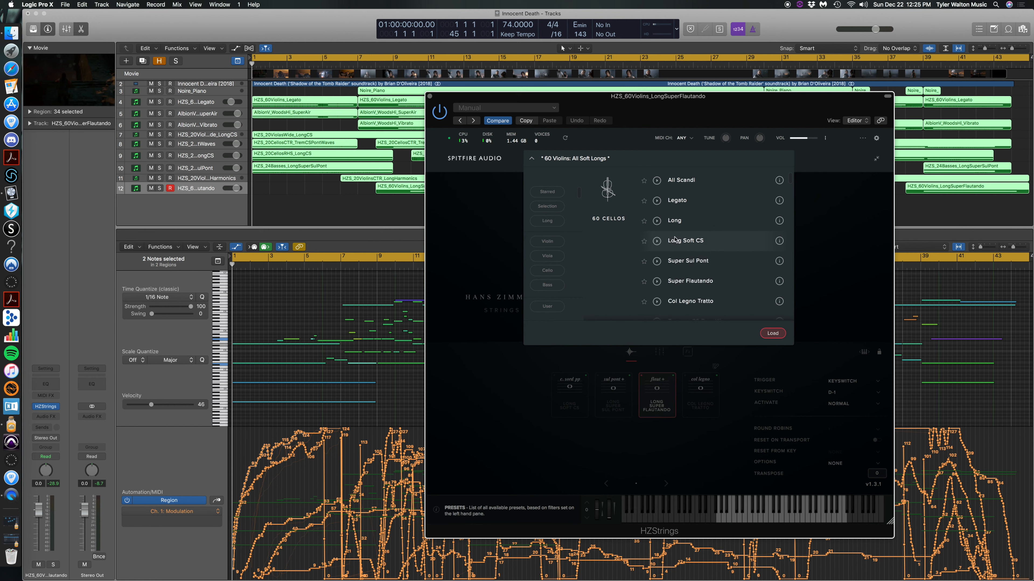
scroll(674, 240, up, 5)
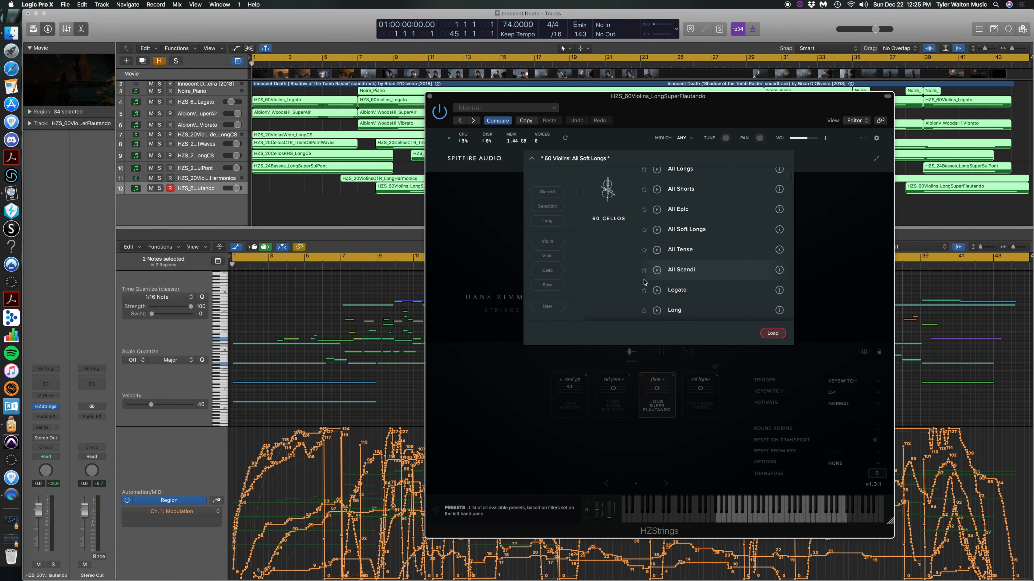
click(491, 369)
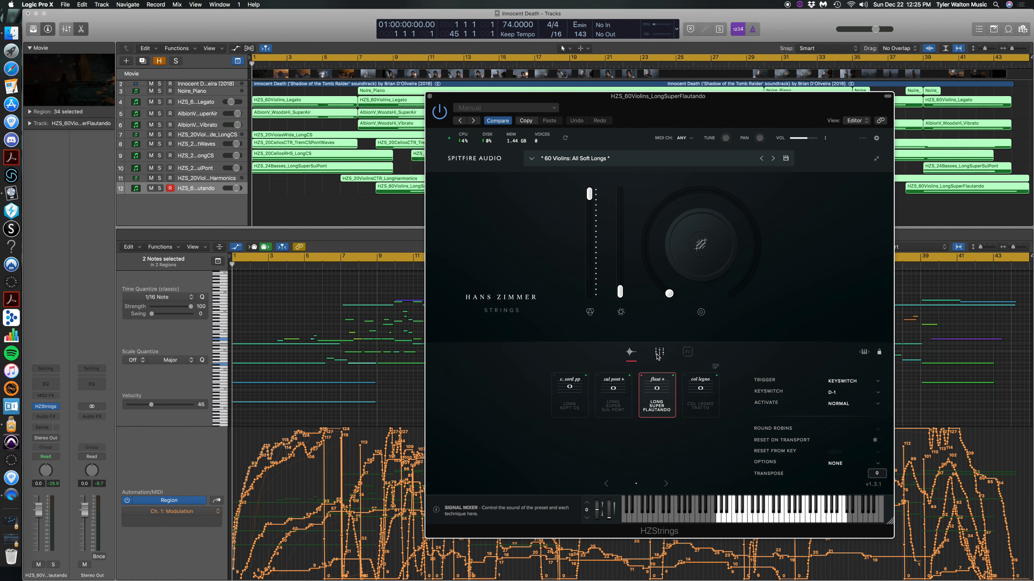
Examine all pages of microphone signals in the HZStrings signal mixer and return to the first page
click(659, 353)
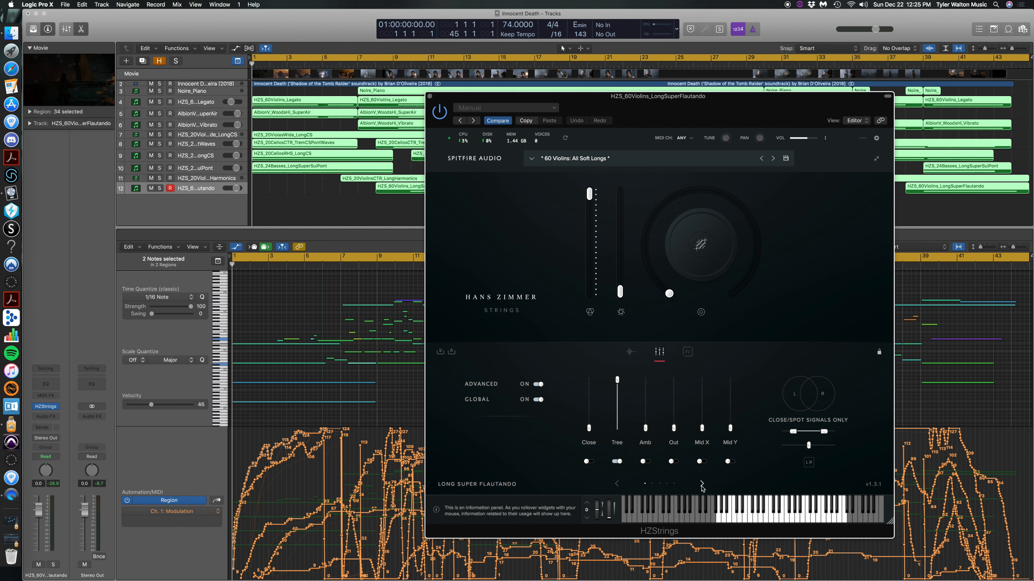
click(701, 484)
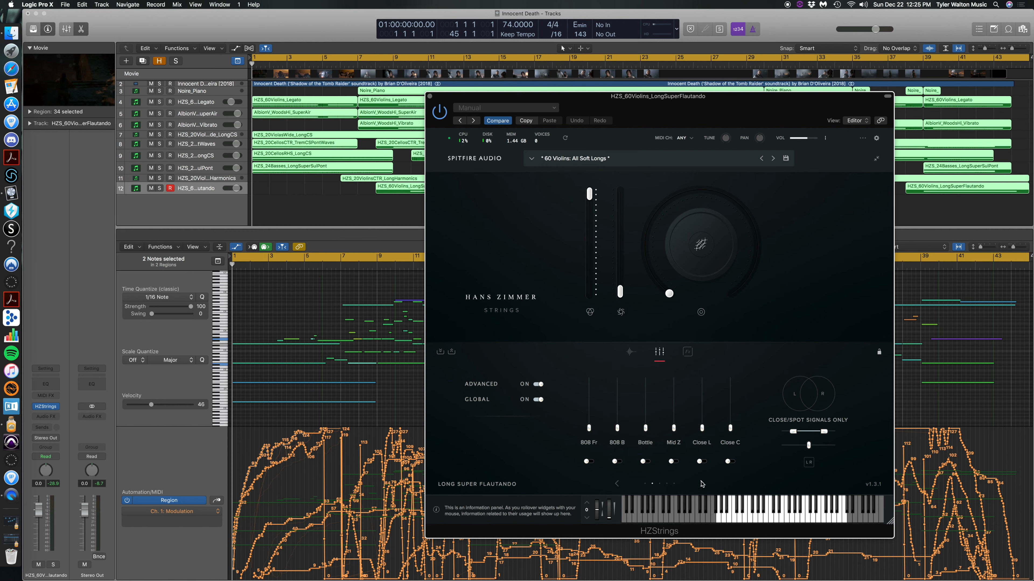
click(701, 485)
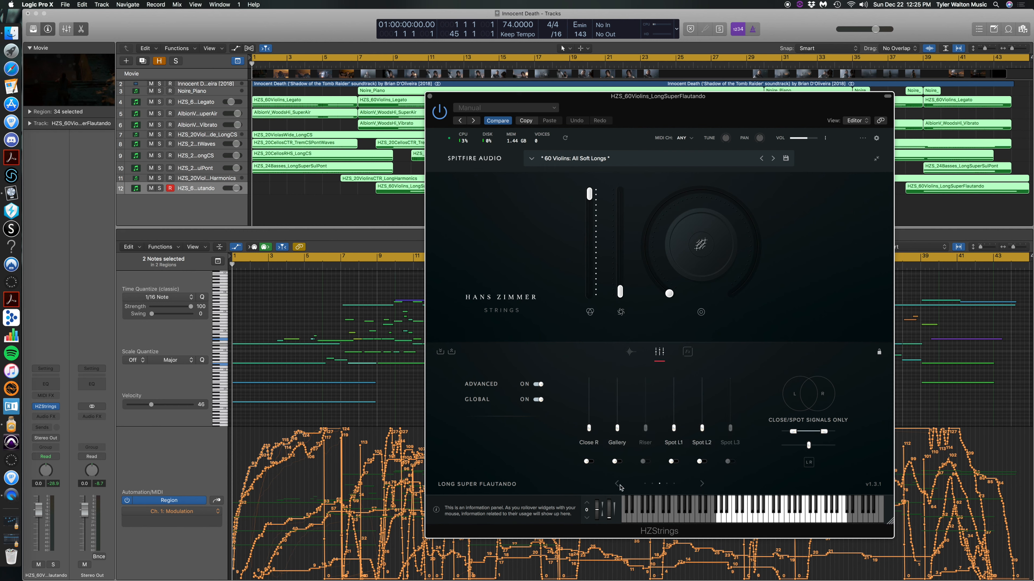
click(617, 485)
click(617, 485)
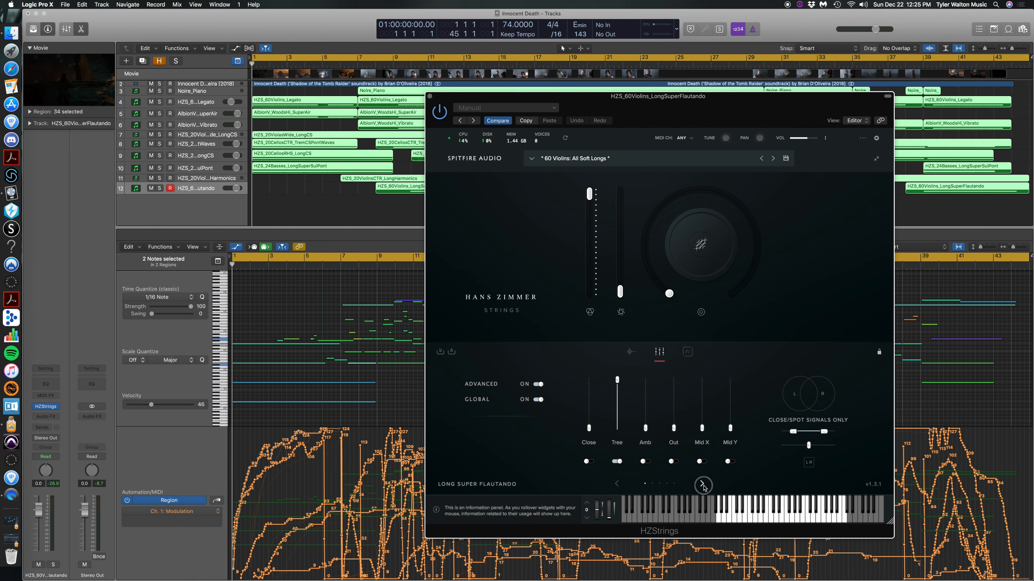
click(701, 484)
click(701, 485)
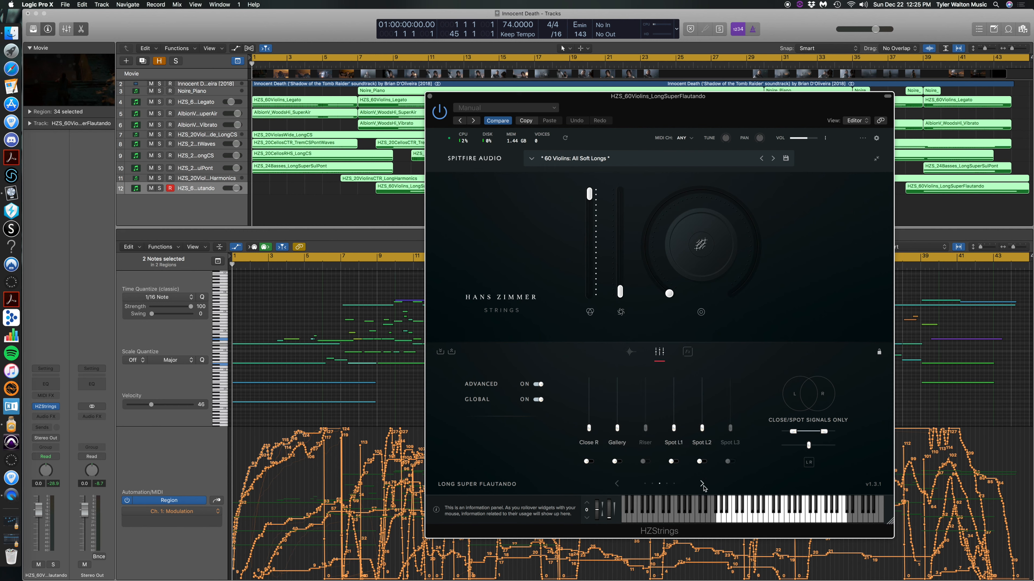
click(701, 485)
click(702, 486)
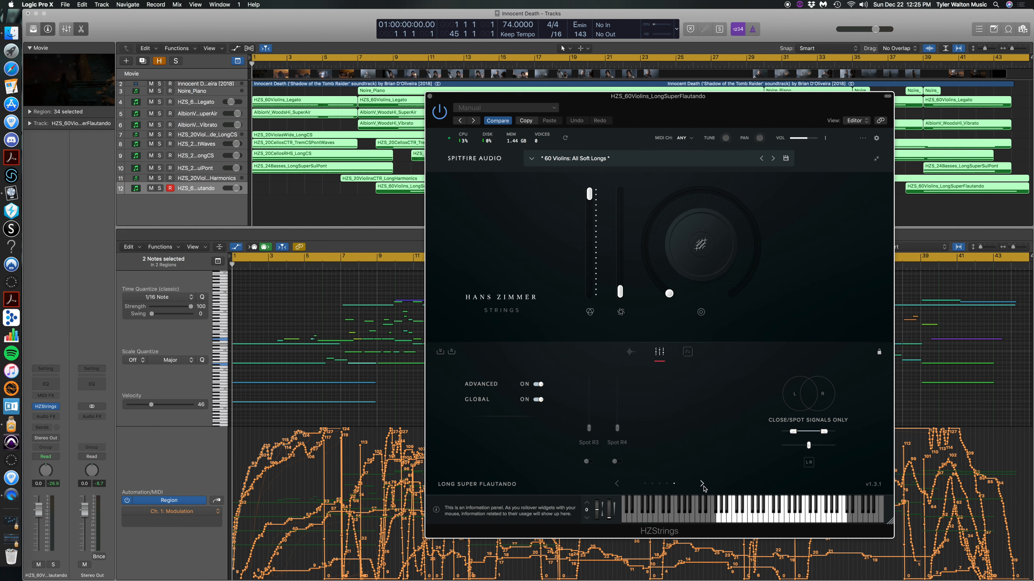
click(618, 485)
click(618, 485)
click(618, 485)
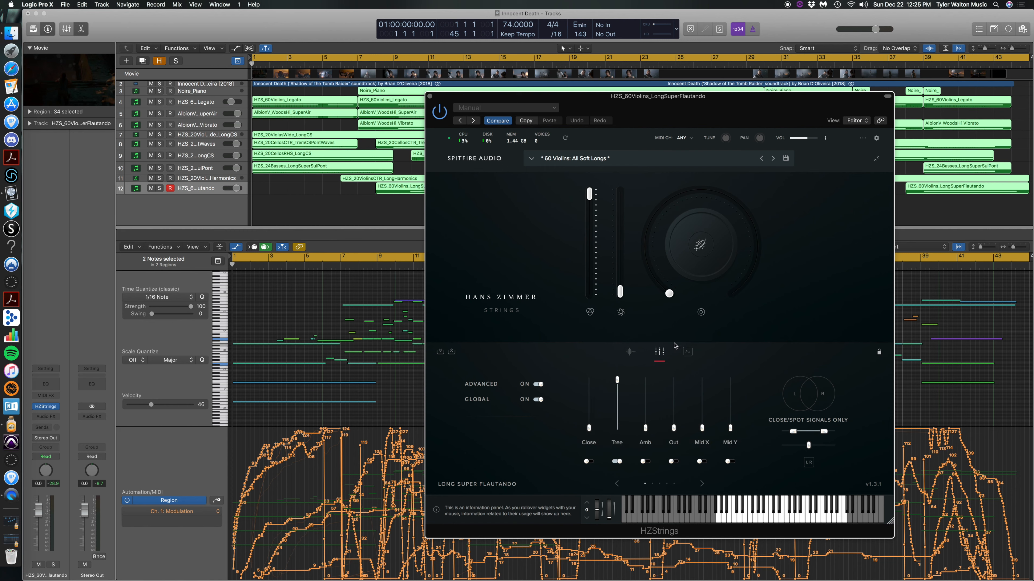
View the HZStrings effects controls for Reverb, Release, Tightness and Vibrato, and return to the techniques view
click(686, 352)
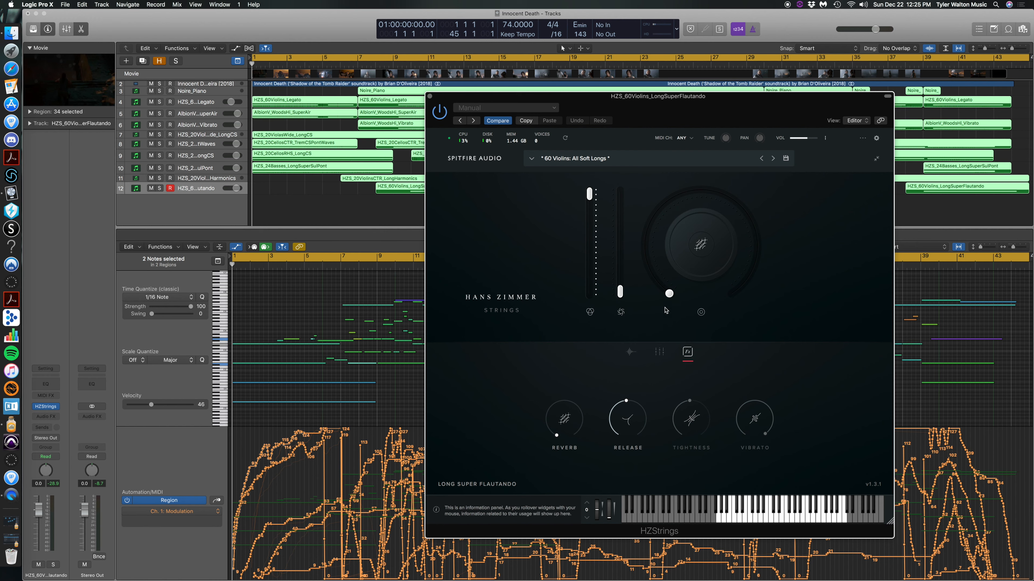
mouse_move(616, 286)
click(630, 353)
Select the 60 Violins Legato track and replace the open Super Flautando instrument window with this track's HZStrings window
click(198, 102)
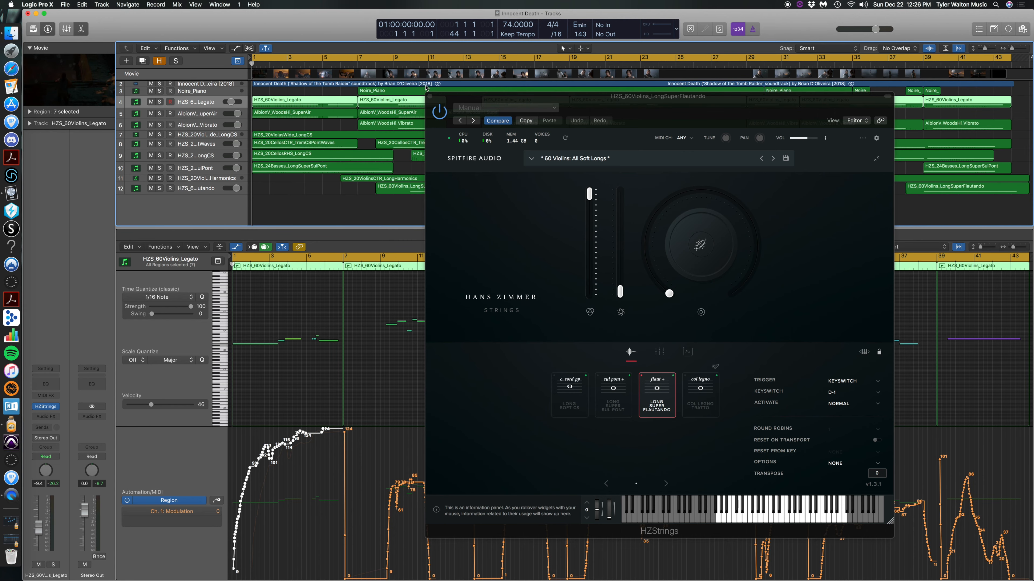
click(431, 96)
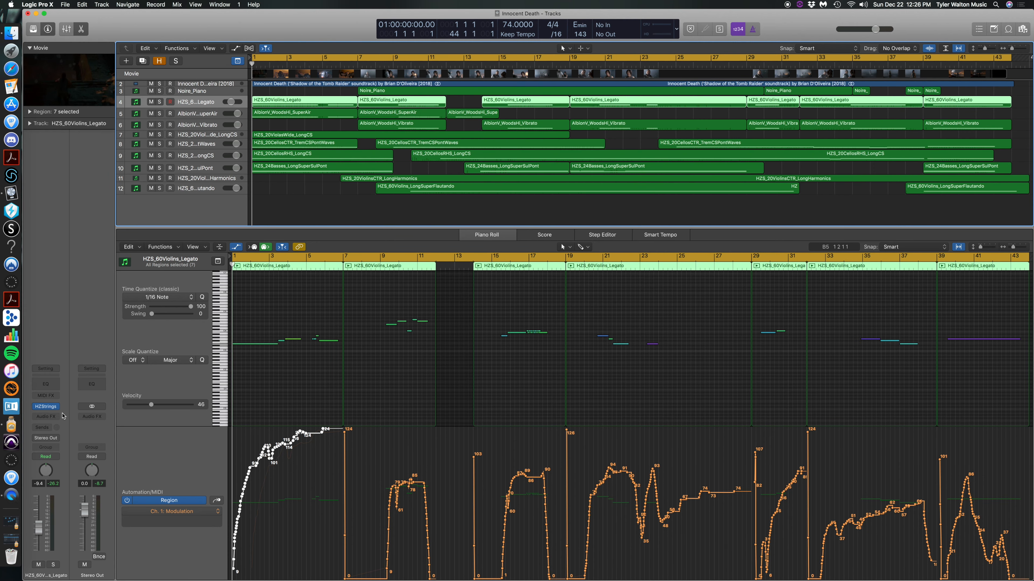
click(46, 407)
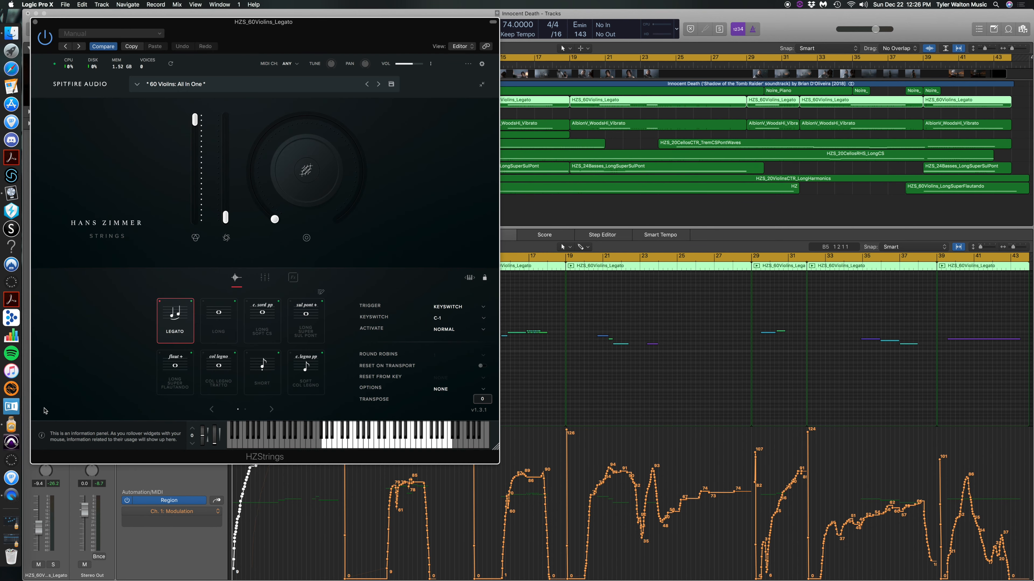
Examine the dynamics velocity range choices in the HZStrings settings and close them without changing anything
key(space)
click(481, 64)
mouse_move(346, 76)
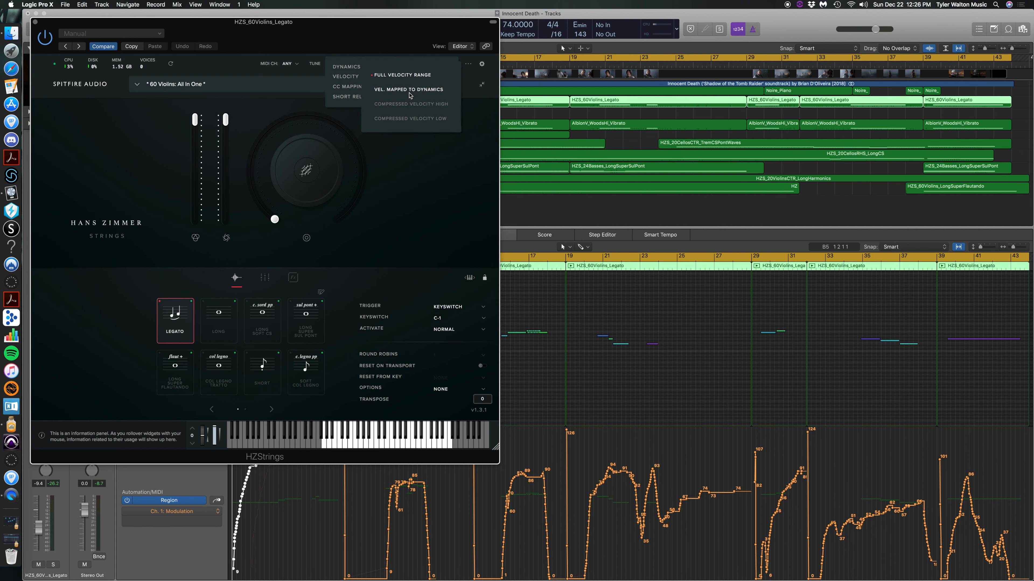
click(416, 158)
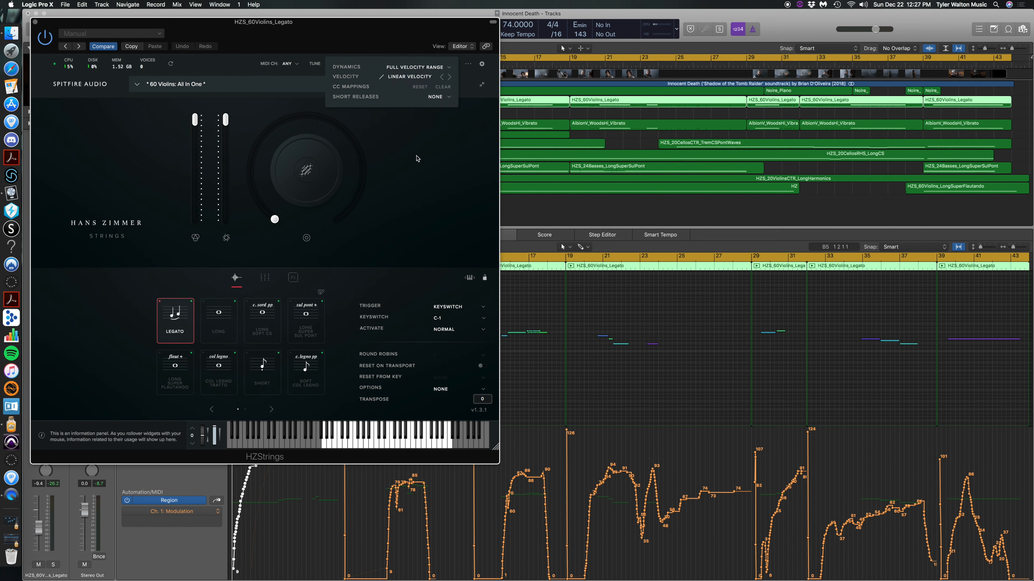
click(416, 156)
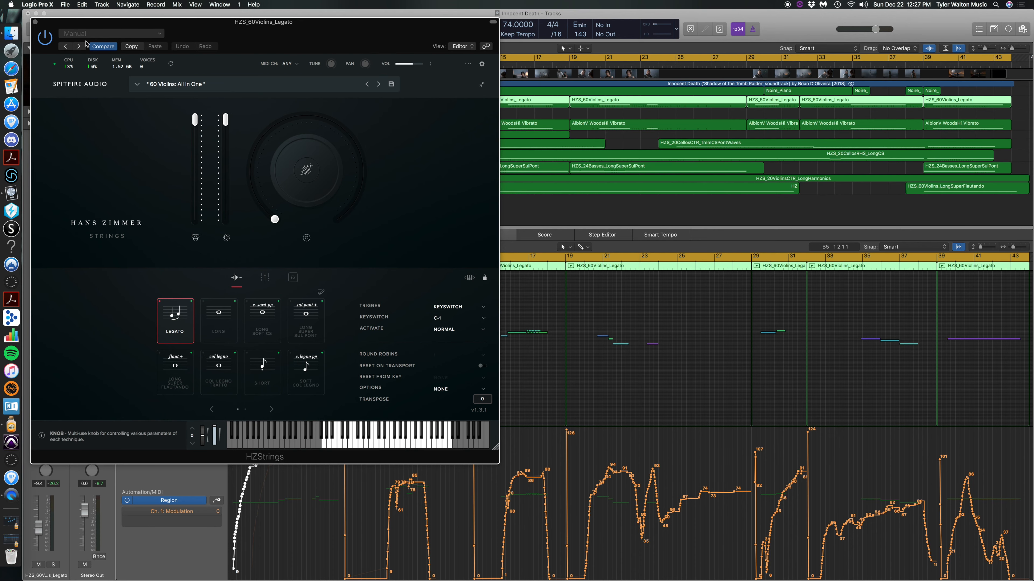
Move the HZStrings window away from the channel strips and audition the Long, Long Soft CS and Short techniques
drag(271, 41, 341, 57)
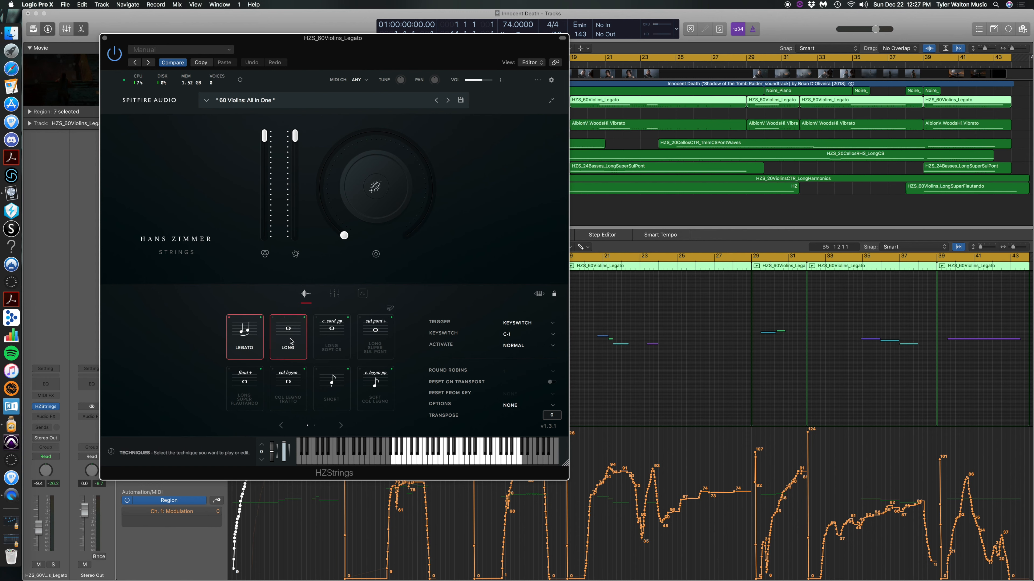
click(298, 354)
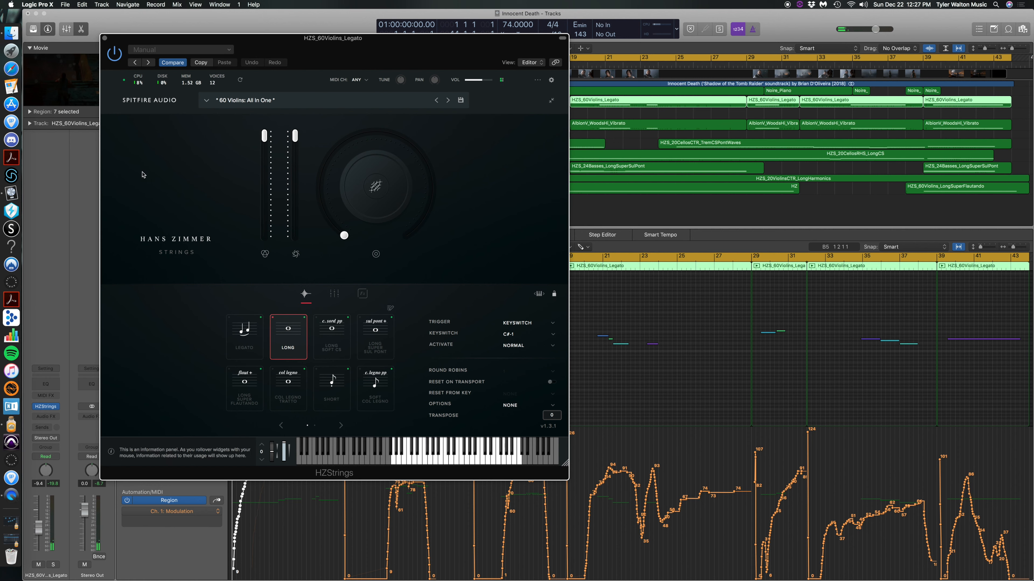
click(321, 352)
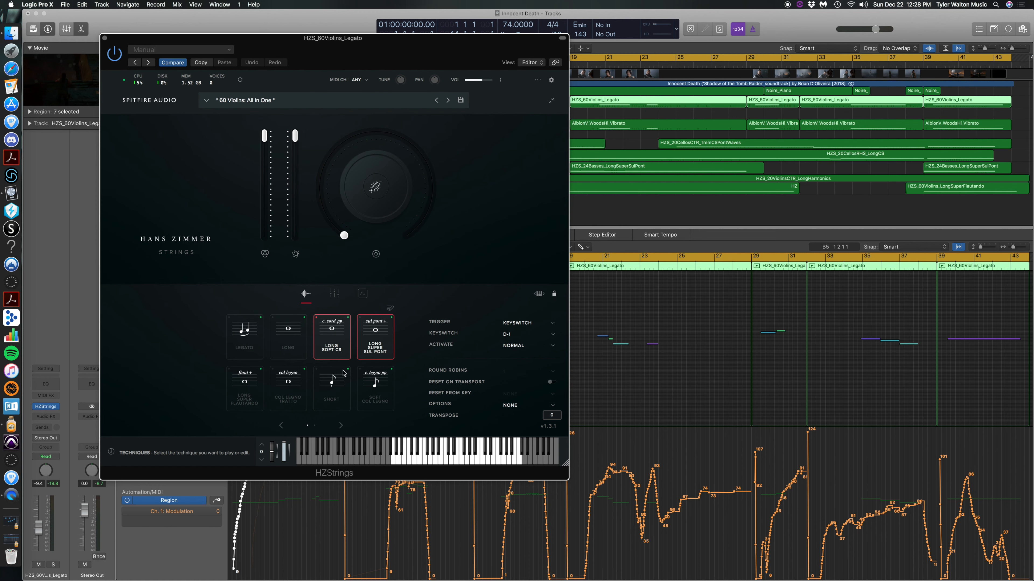
click(330, 390)
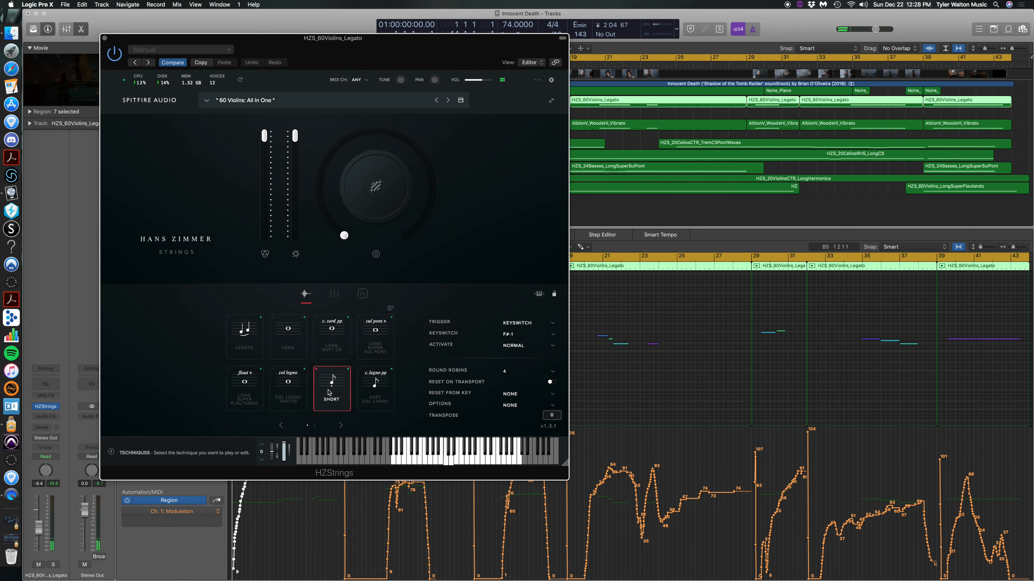
Audition the Soft Col Legno, Bartok Pizzicato and FX techniques of the 60 Violins and close the instrument window
click(376, 402)
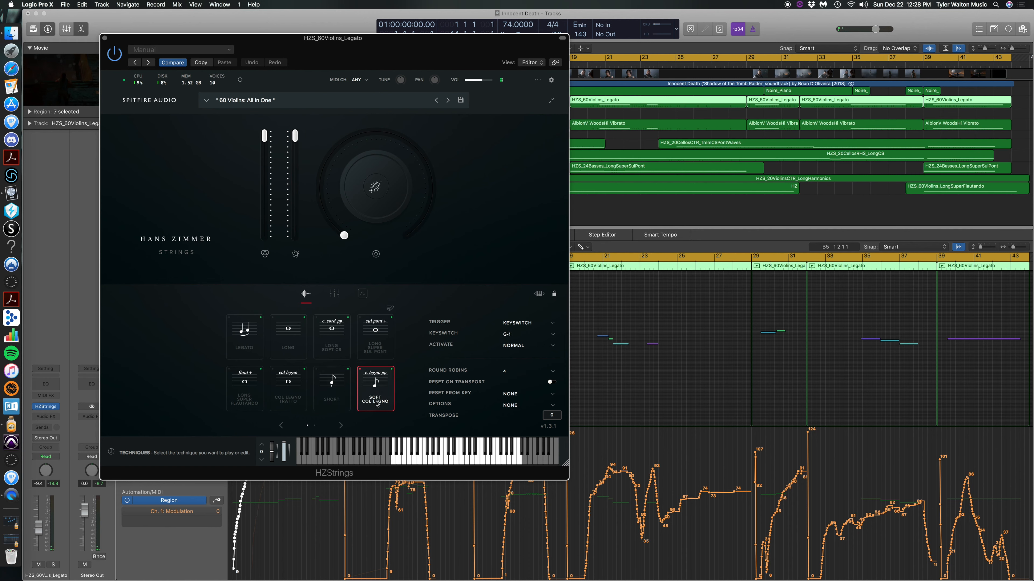
click(341, 426)
click(247, 347)
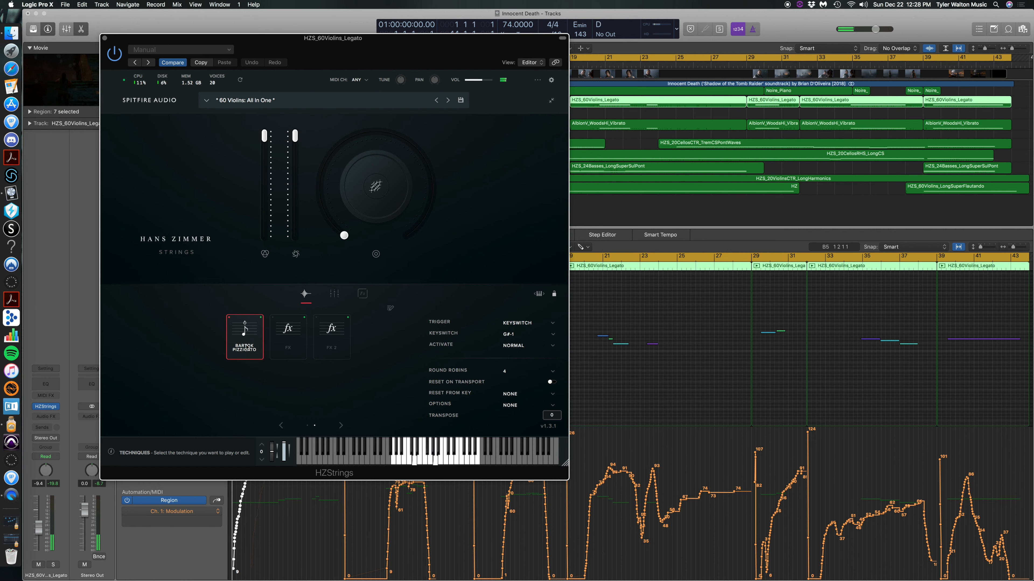
click(289, 349)
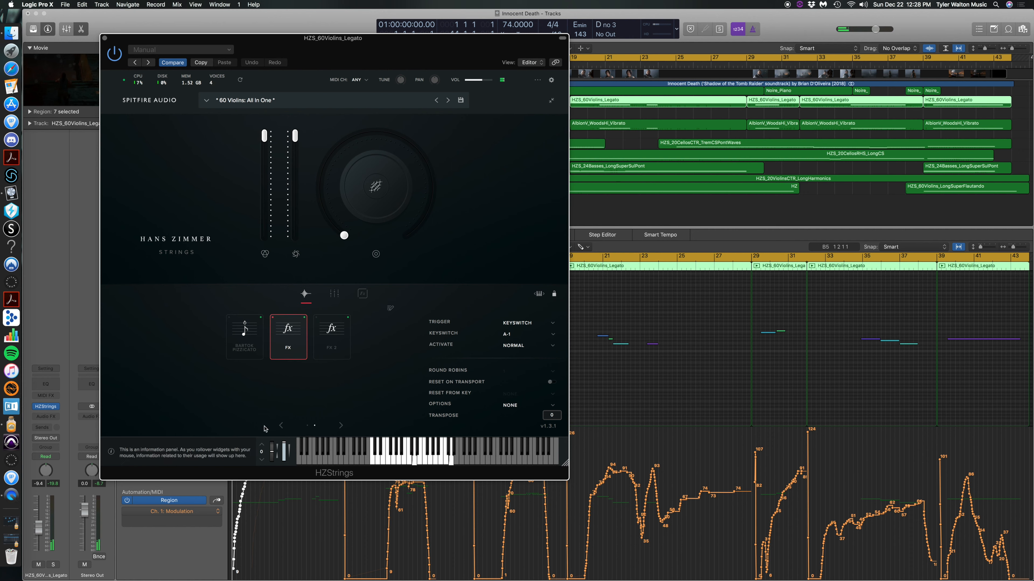
click(280, 425)
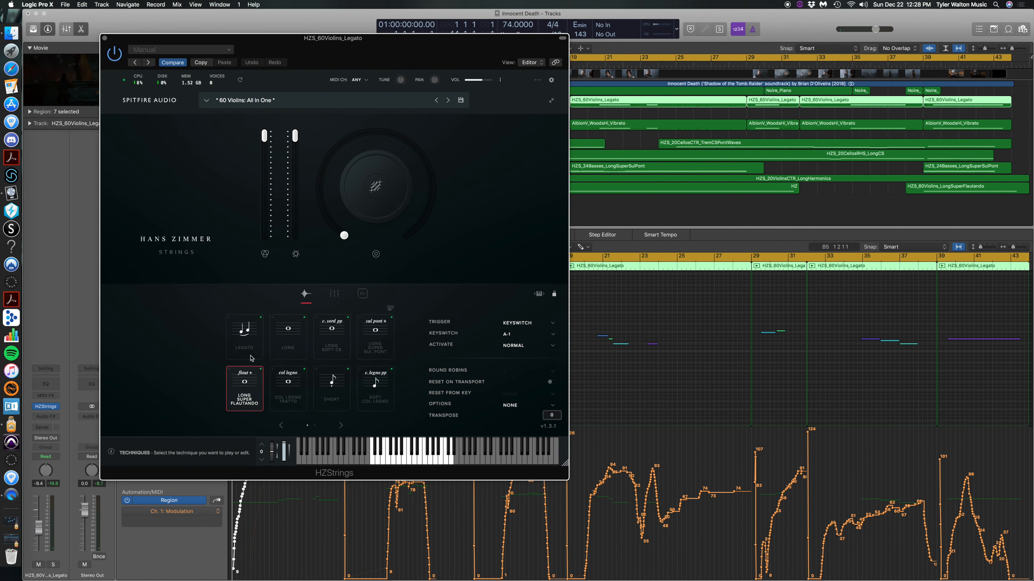
click(105, 38)
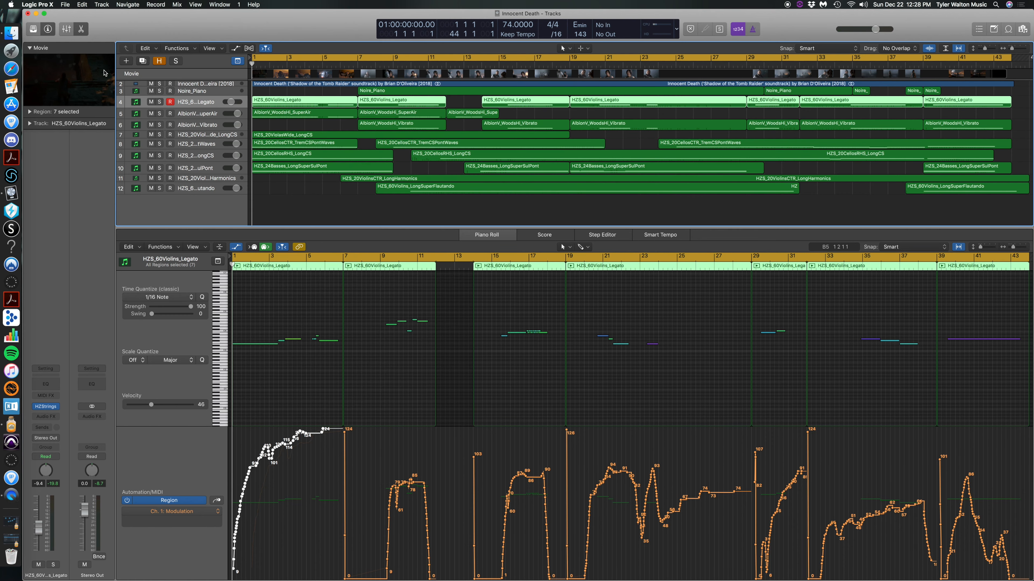
Open the HZStrings instrument of the 20 Violas Wide Long CS track and audition its Long CS, Tremolo and Harmonic Tremolo techniques
click(199, 137)
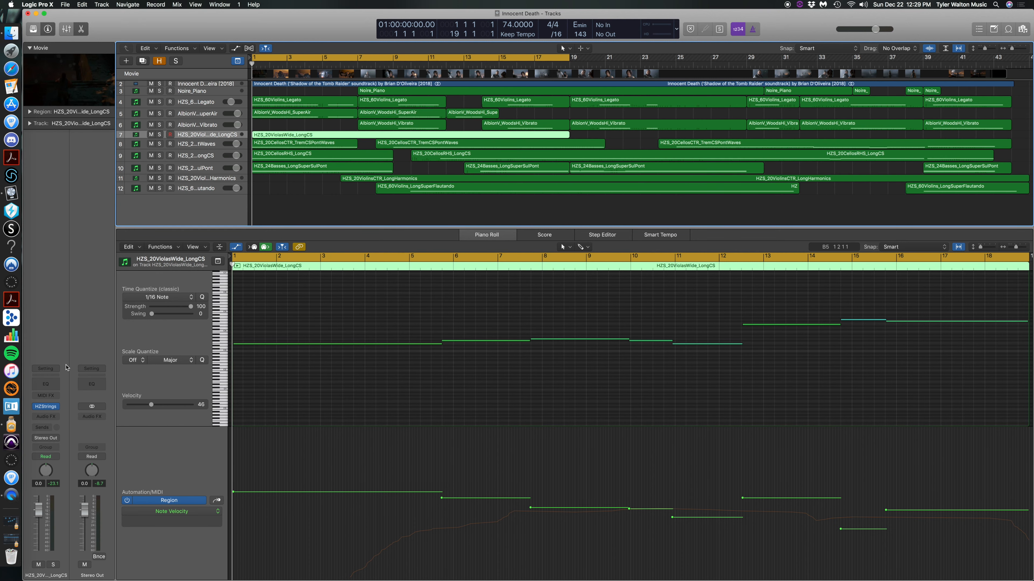
mouse_move(47, 409)
click(46, 407)
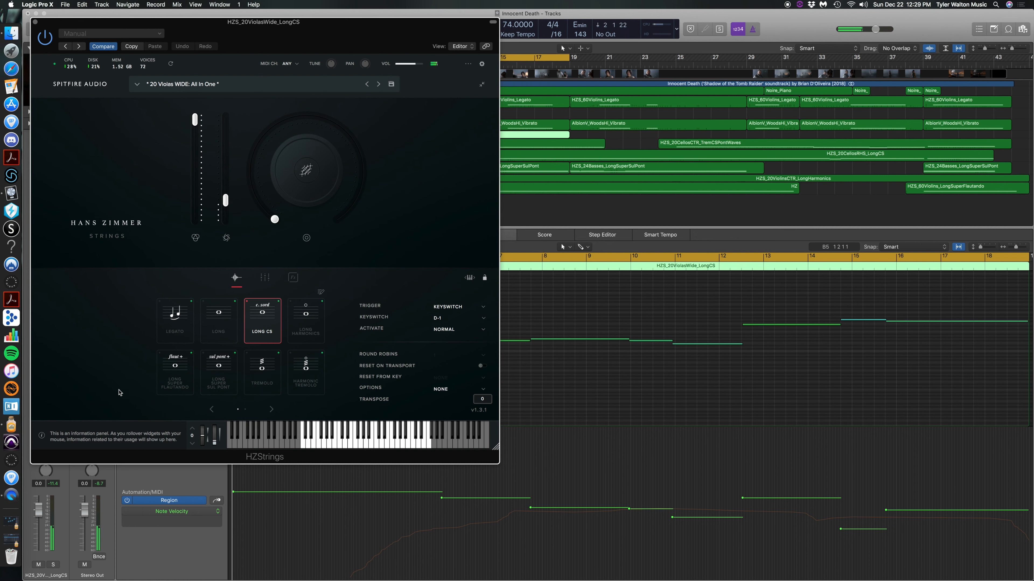
click(259, 381)
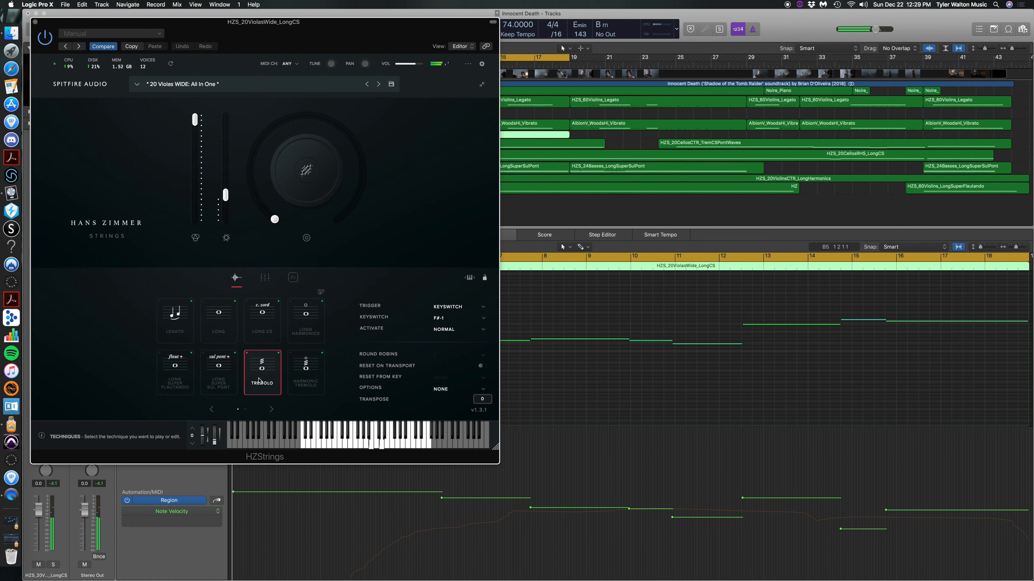
click(299, 381)
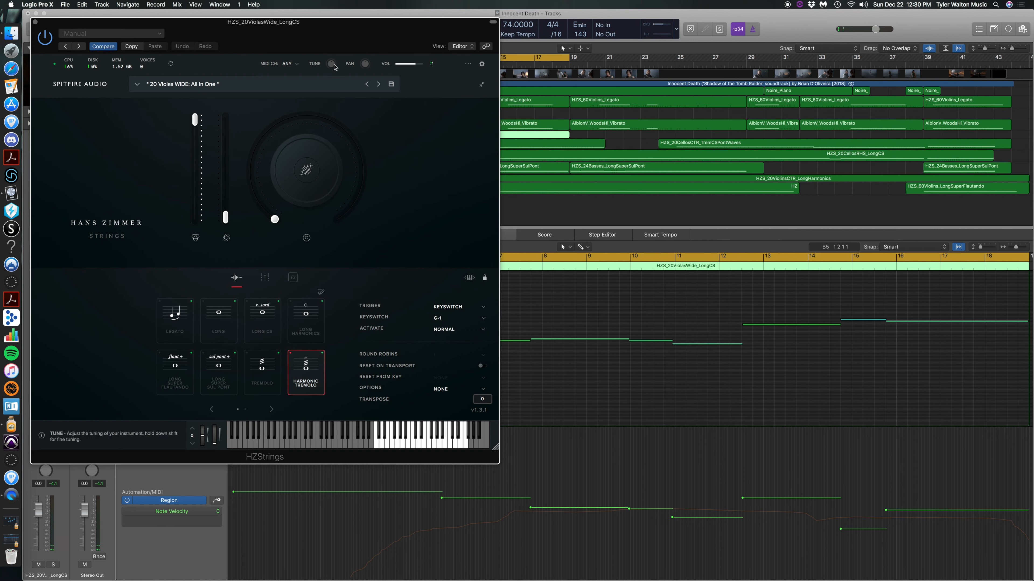
Try a different tuning on the violas instrument and restore it, reselect the Long CS technique and close the window
drag(331, 64, 326, 83)
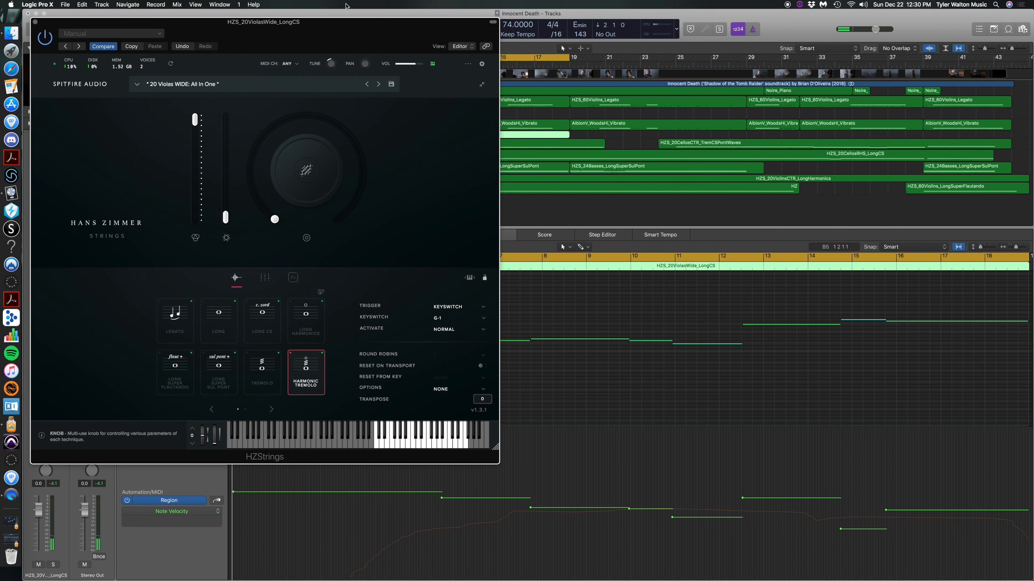
drag(331, 69, 339, 51)
click(258, 318)
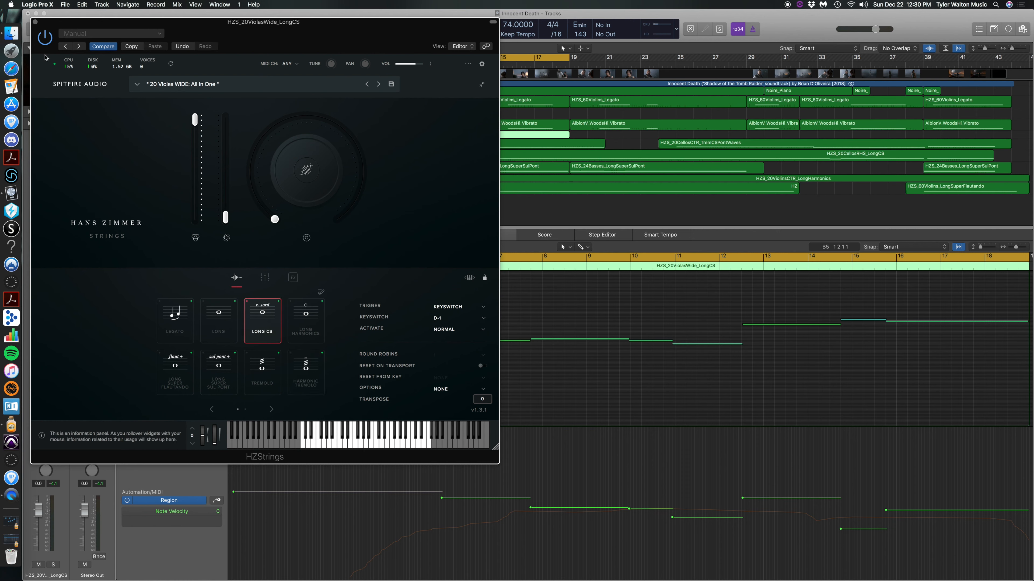
click(35, 22)
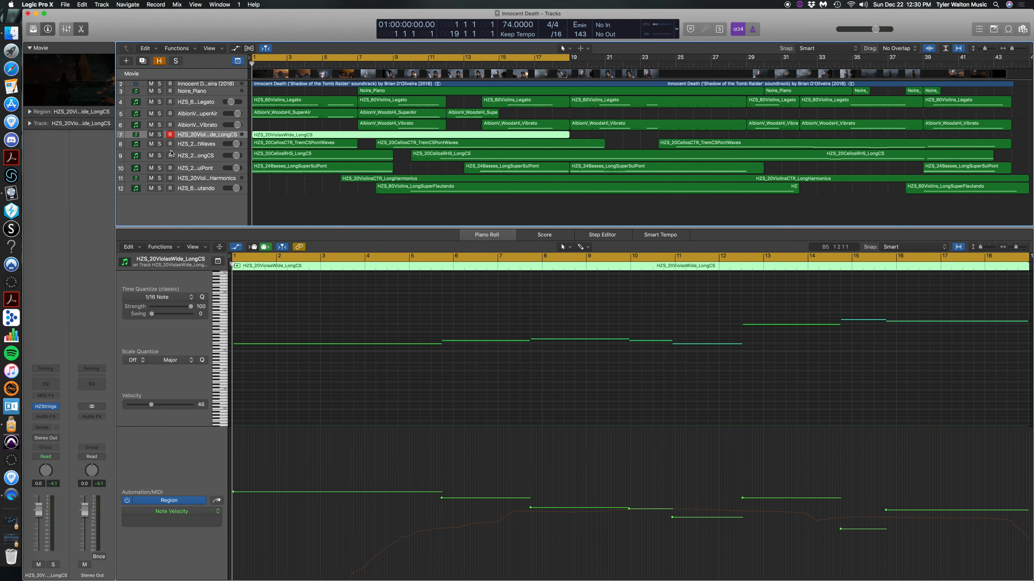
Examine the HZStrings instrument of the 20 Cellos CTR Tremolo CS Pont Waves track and close its window
click(200, 145)
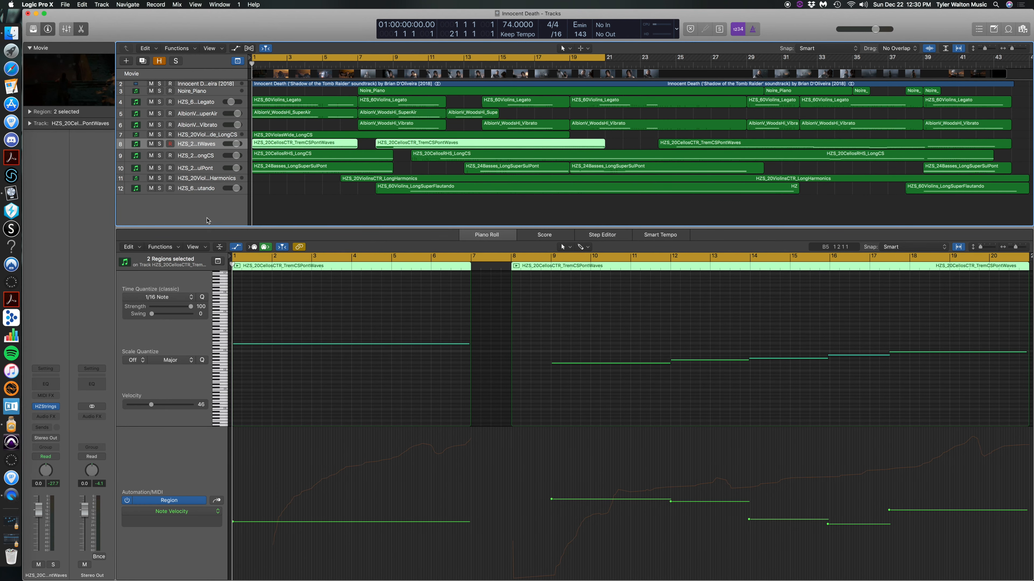
mouse_move(46, 409)
click(46, 407)
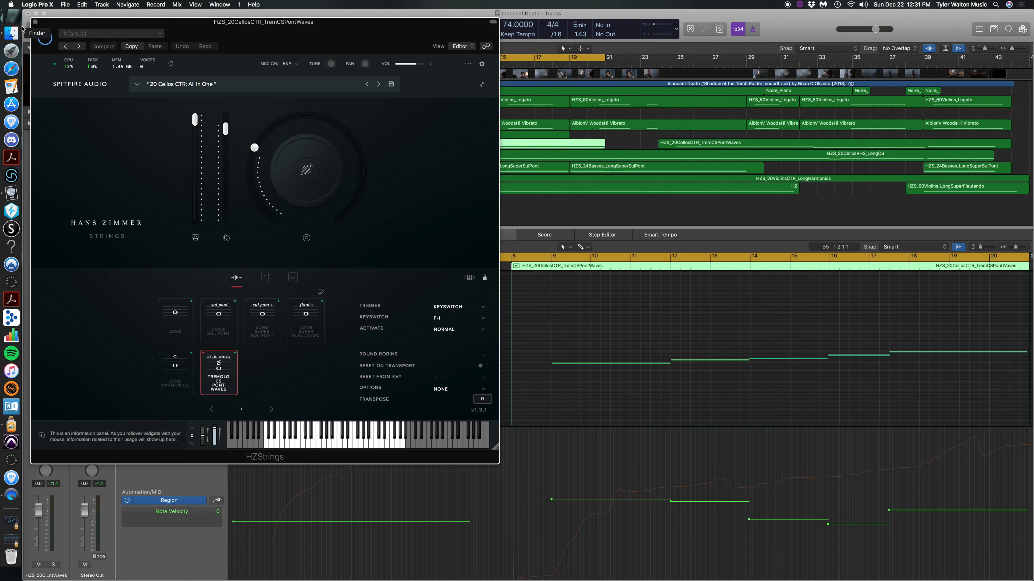
click(35, 23)
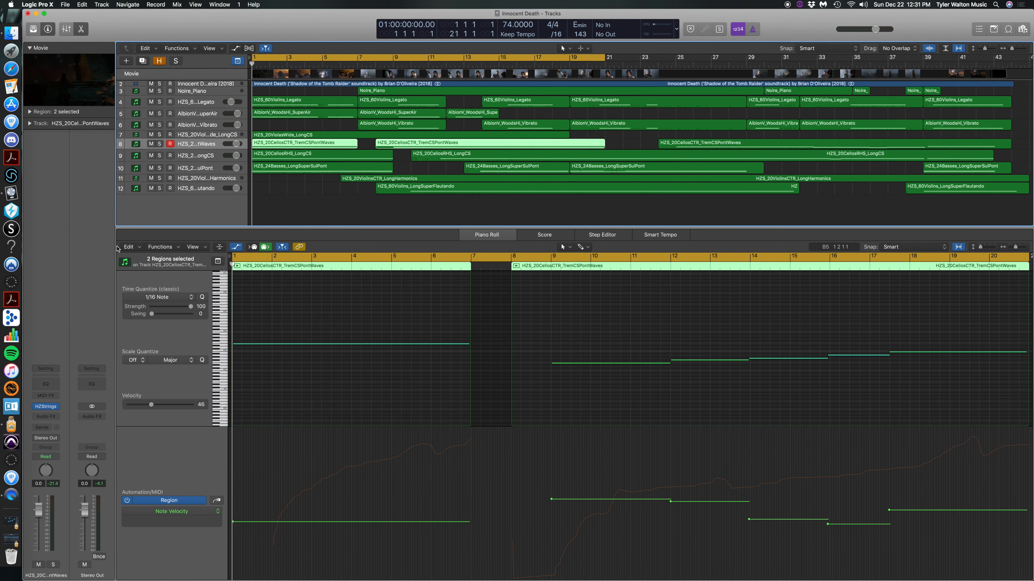
Pass over the 20 Cellos RHS Long CS track, audition the 24 Basses Long Super Sul Pont instrument and close its window
click(201, 160)
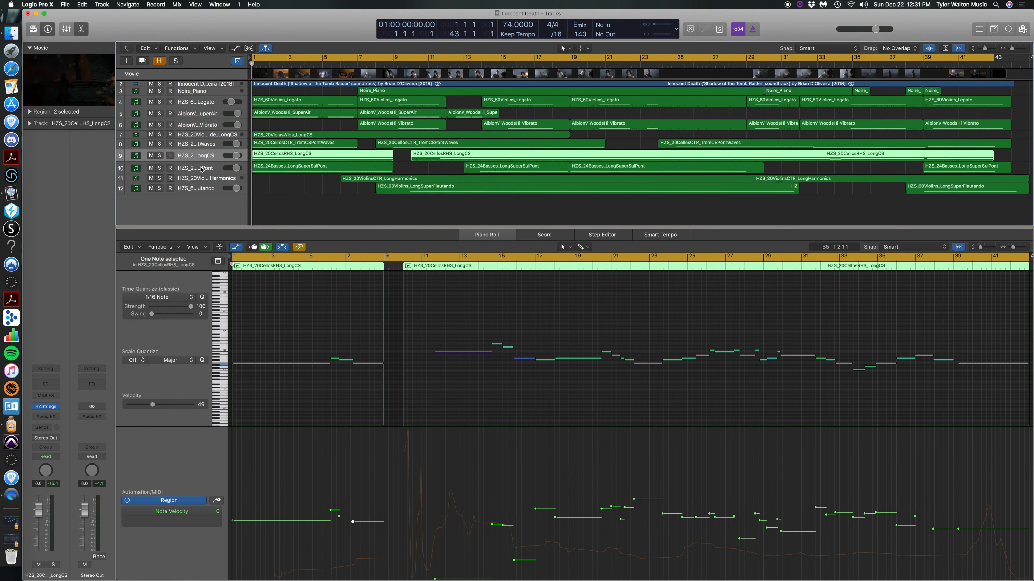
click(201, 168)
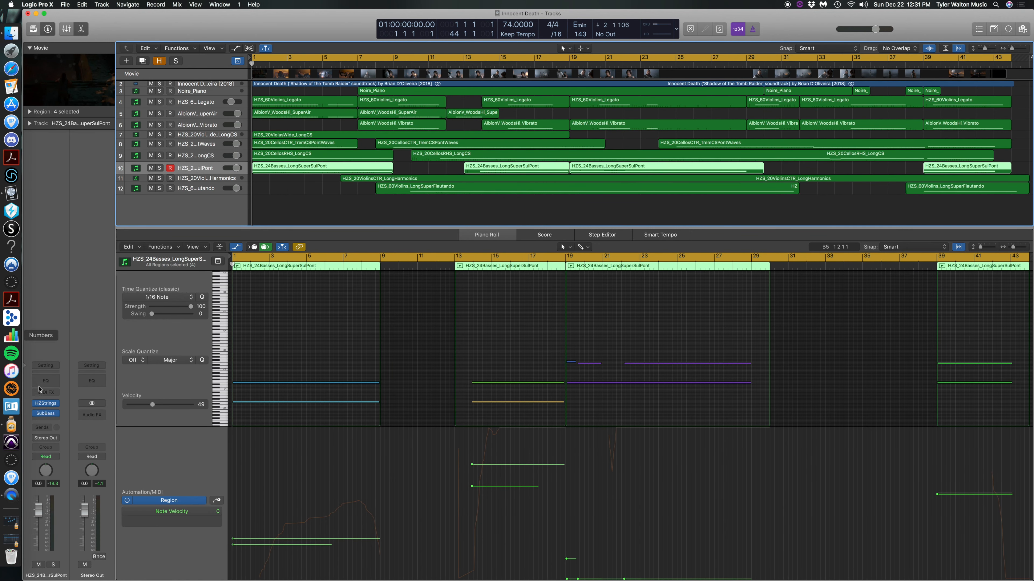
click(44, 404)
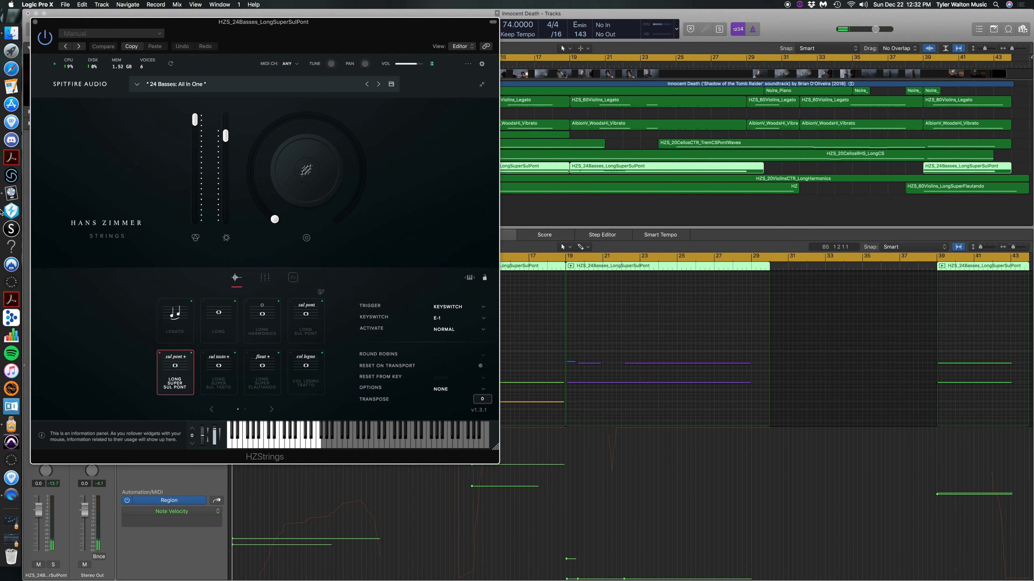
click(35, 22)
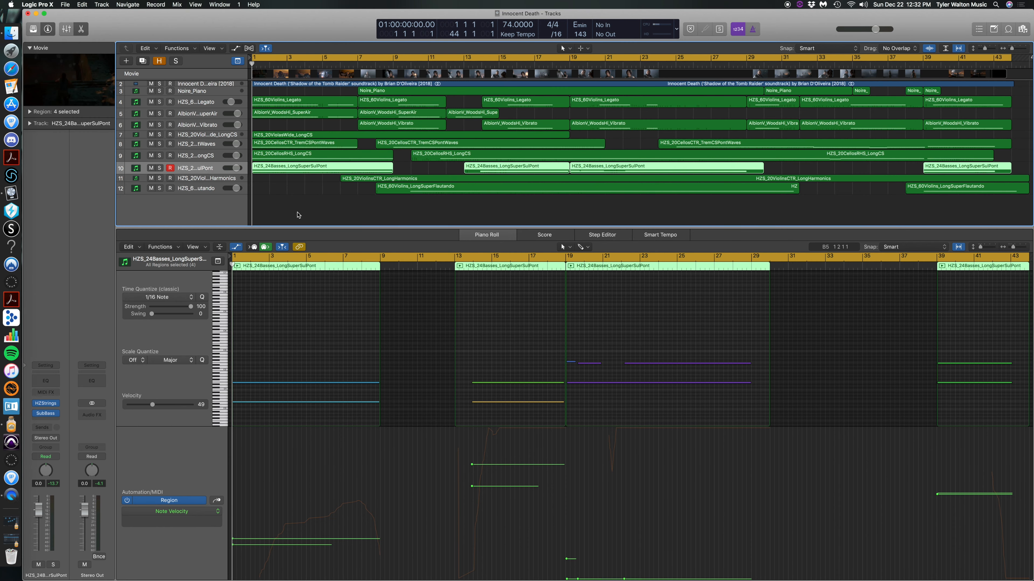